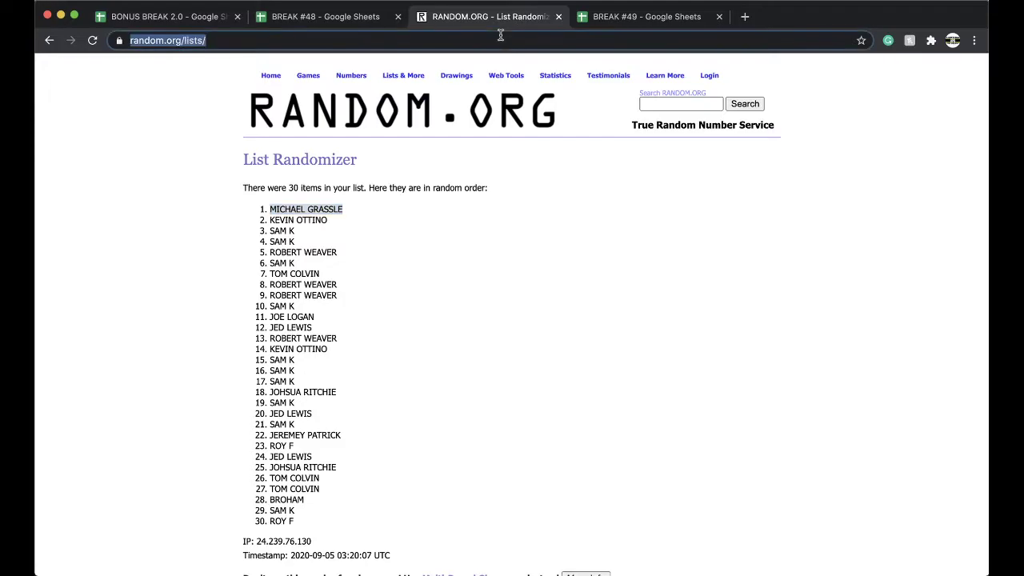
# Step: Enter 1 and 14 as items in the RANDOM.ORG List Randomizer and randomize the list five times
pyautogui.write('1 14')
pyautogui.click(269, 470)
pyautogui.click(256, 300)
pyautogui.click(254, 324)
pyautogui.click(254, 325)
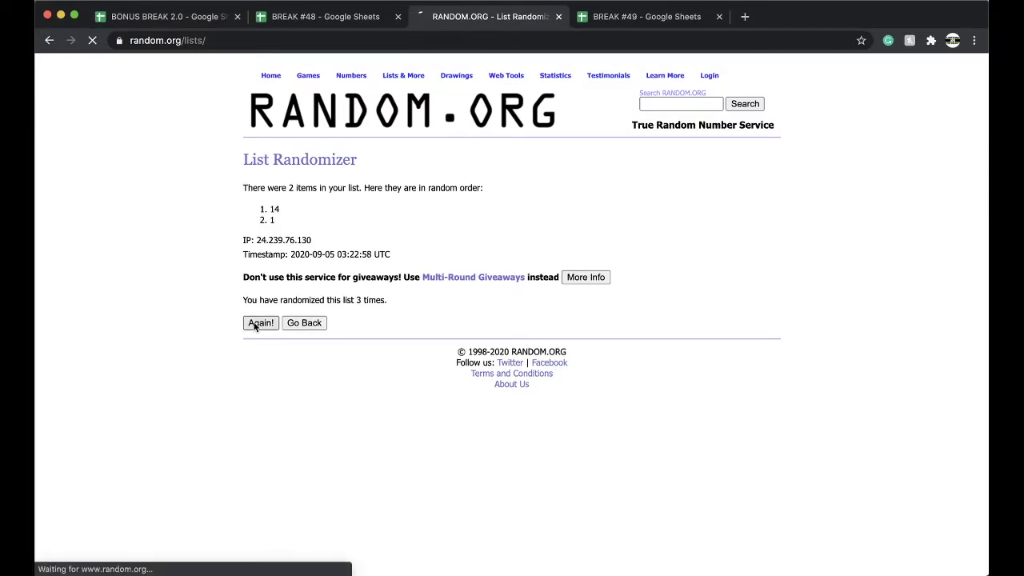
# Step: In the BREAK #48 spreadsheet, highlight cell E2 containing 14 with a yellow fill
pyautogui.click(323, 20)
pyautogui.click(490, 172)
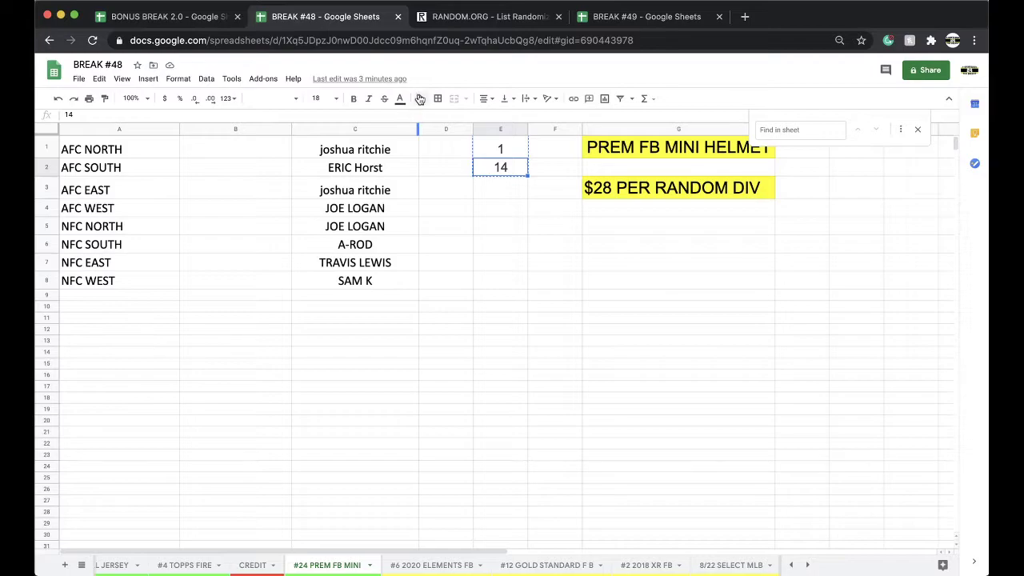
pyautogui.click(421, 99)
pyautogui.click(459, 147)
# Step: Copy the range A1:G8, and in the BREAK #49 spreadsheet duplicate the #26 GOLD RUSH BASEBALL BATS sheet
pyautogui.moveTo(152, 148); pyautogui.dragTo(654, 283)
pyautogui.press('cmd+c')
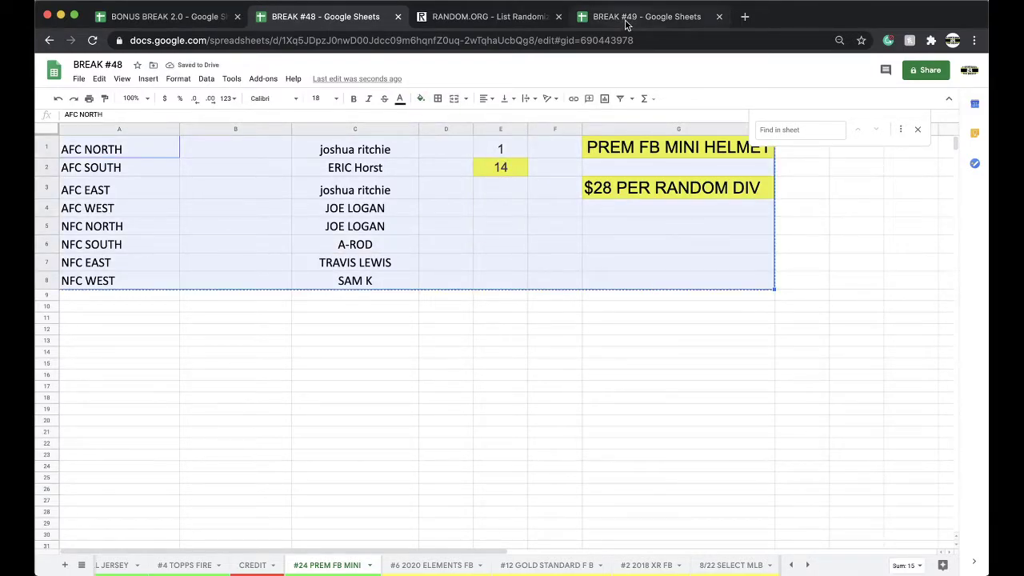
pyautogui.click(627, 24)
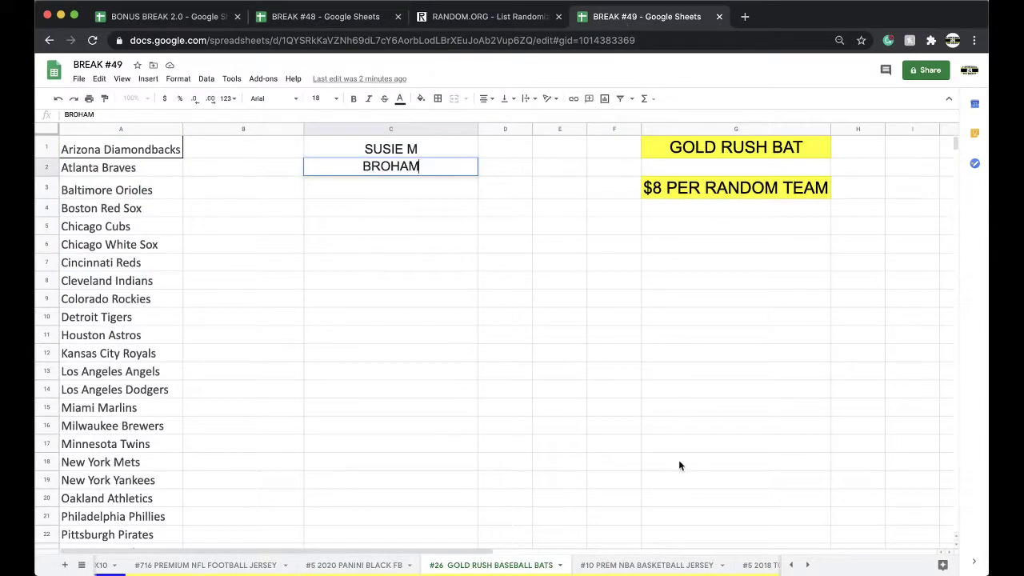
pyautogui.rightClick(487, 560)
pyautogui.click(452, 392)
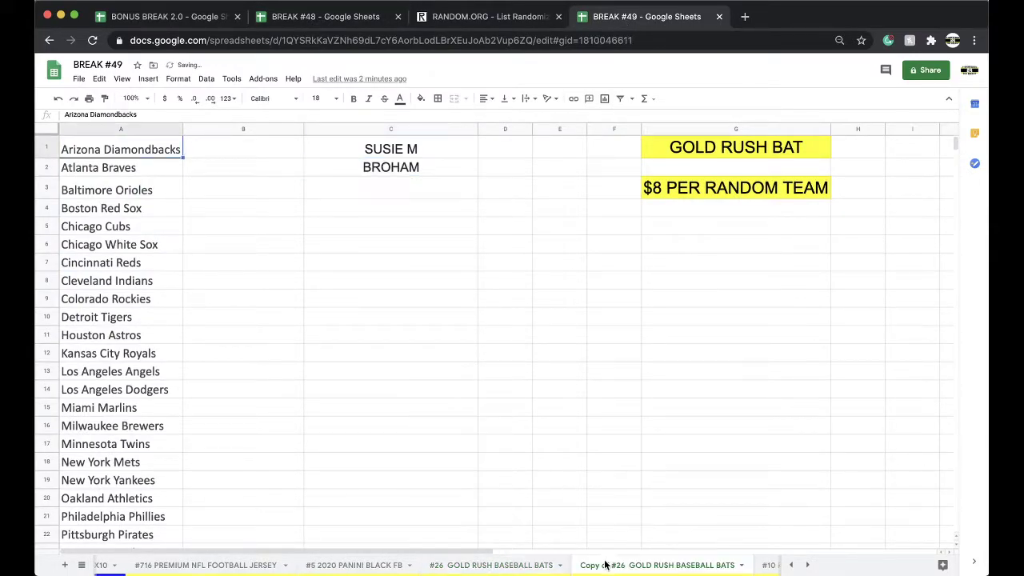
# Step: Rename the duplicated sheet as #25 FB PREM MINI
pyautogui.doubleClick(606, 564)
pyautogui.write('BREAK')
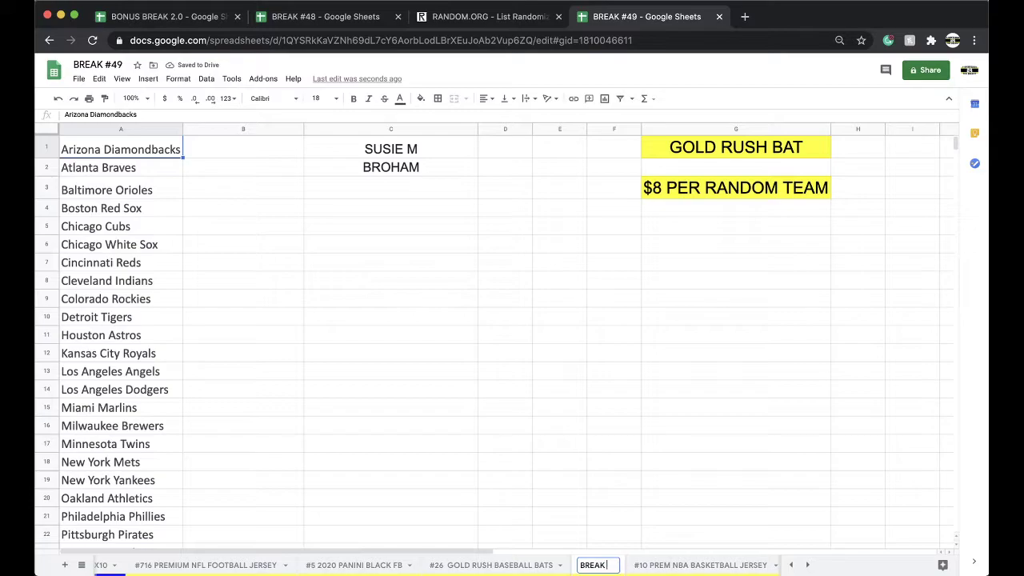
pyautogui.write(' @5 PR')
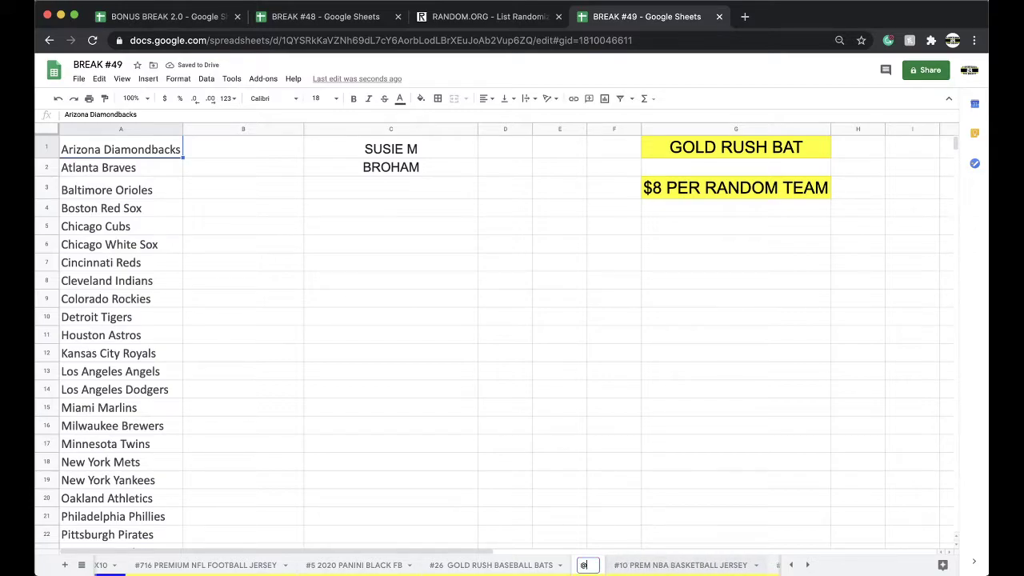
pyautogui.press('BackSpace')
pyautogui.press('BackSpace')
pyautogui.press('BackSpace')
pyautogui.press('BackSpace')
pyautogui.press('BackSpace')
pyautogui.write('#')
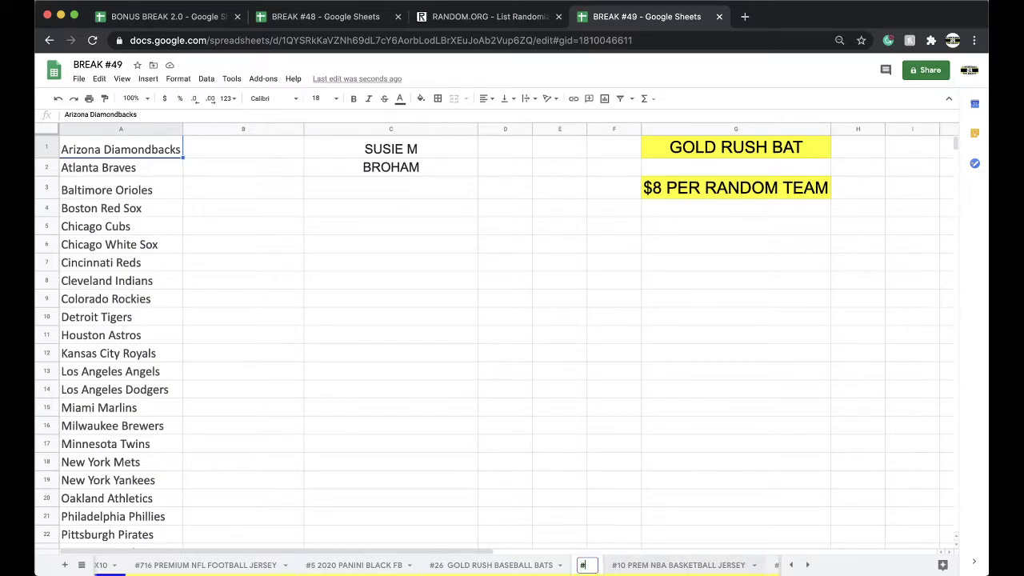
pyautogui.write('25 FB PREM')
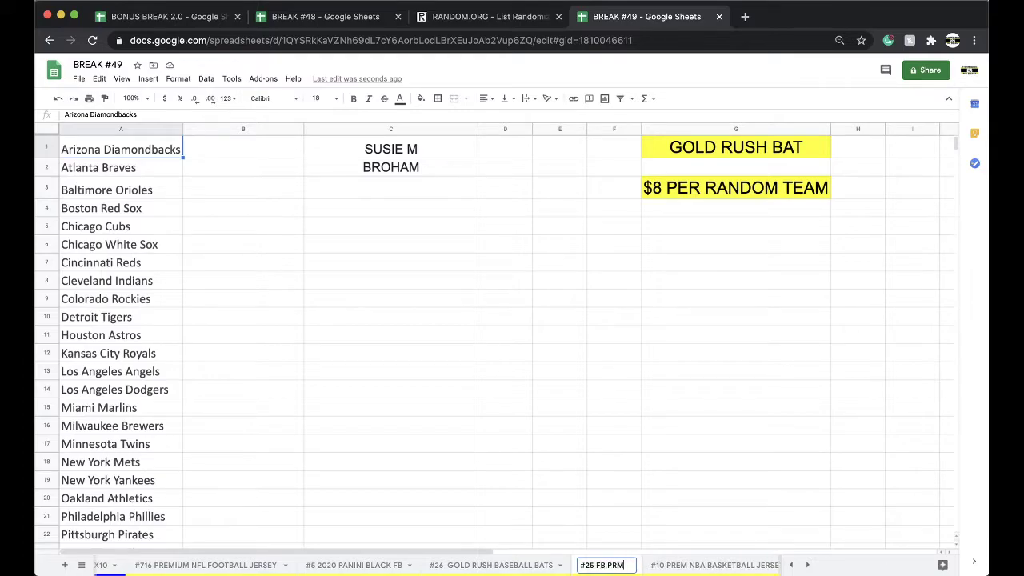
pyautogui.write(' MINI')
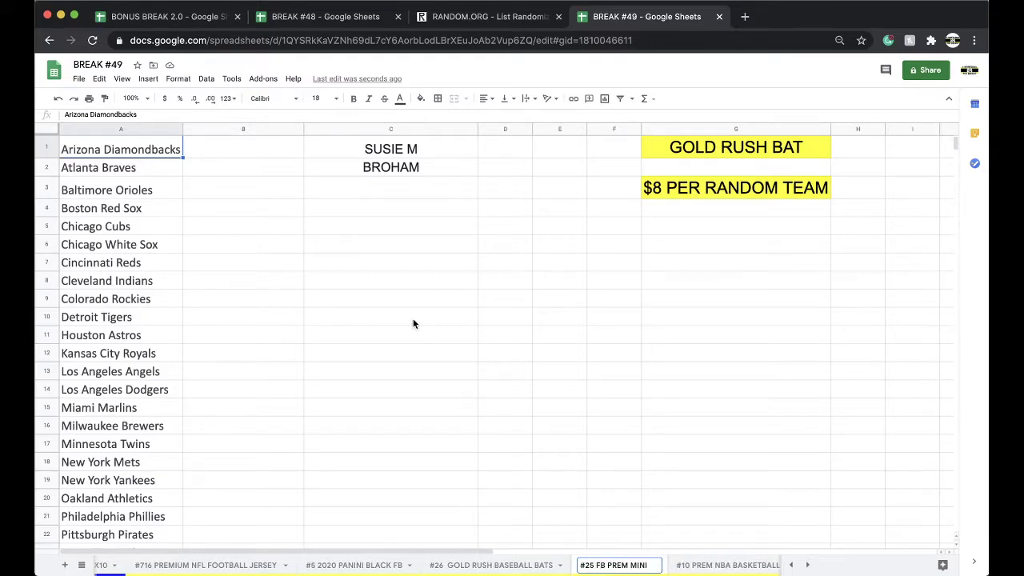
pyautogui.click(413, 320)
# Step: Insert the copied mini helmet break table into the #25 FB PREM MINI sheet starting at cell A1
pyautogui.click(154, 152)
pyautogui.hotkey('ctrl', 'v')
pyautogui.click(528, 240)
# Step: Delete the leftover baseball teams below the NFC WEST row and remove the fill color from those rows
pyautogui.click(137, 299)
pyautogui.moveTo(137, 299); pyautogui.dragTo(346, 306)
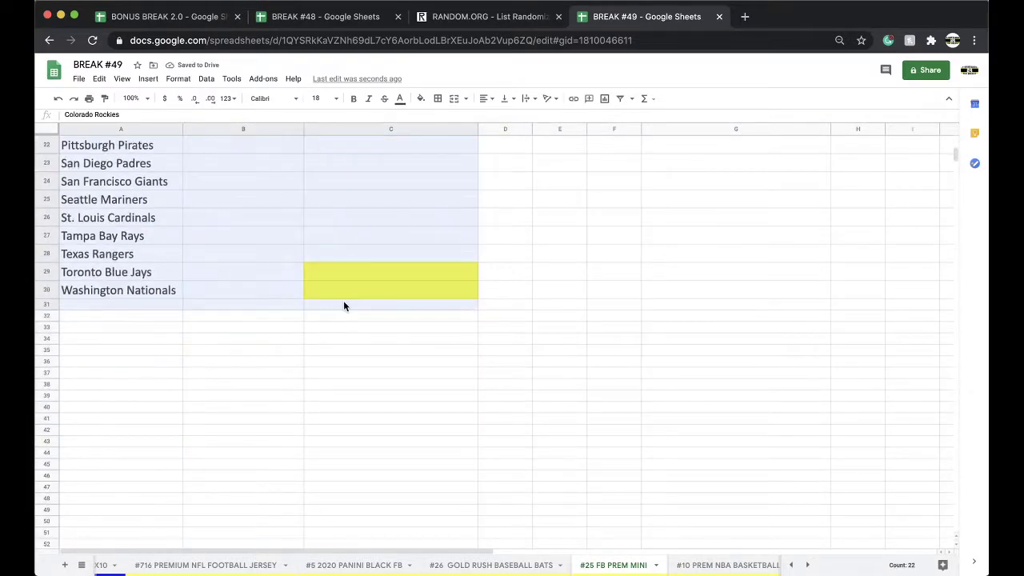
pyautogui.press('Delete')
pyautogui.click(421, 99)
pyautogui.click(436, 121)
# Step: Clear the participant names beside the divisions in column C, rows 1 to 8
pyautogui.scroll(10, 397, 182)
pyautogui.click(392, 192)
pyautogui.moveTo(392, 150); pyautogui.dragTo(356, 153)
pyautogui.press('Delete')
# Step: Remove the yellow fill from cell E2 and delete the 14 in it
pyautogui.click(552, 168)
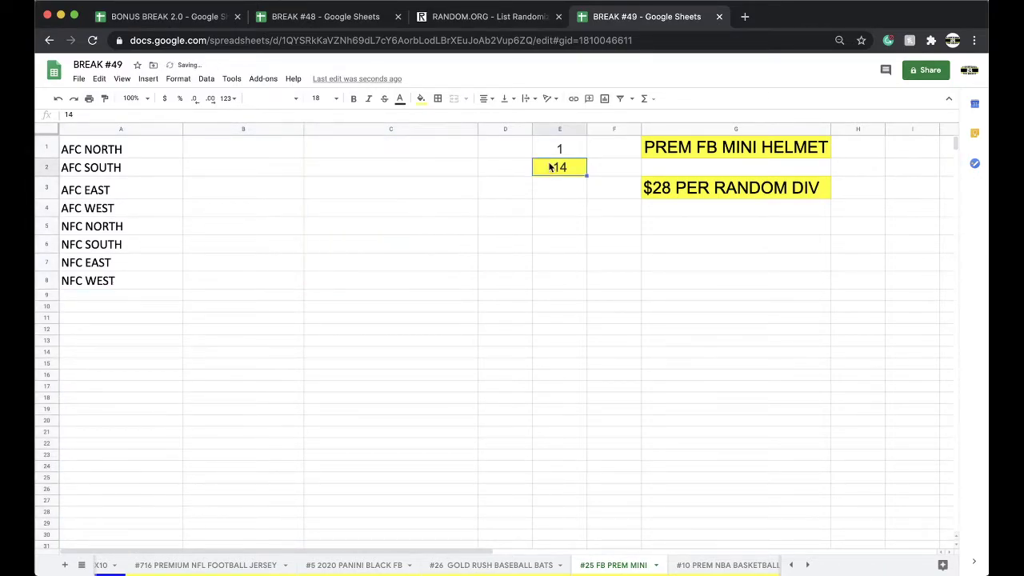
pyautogui.click(421, 98)
pyautogui.click(427, 120)
pyautogui.press('Delete')
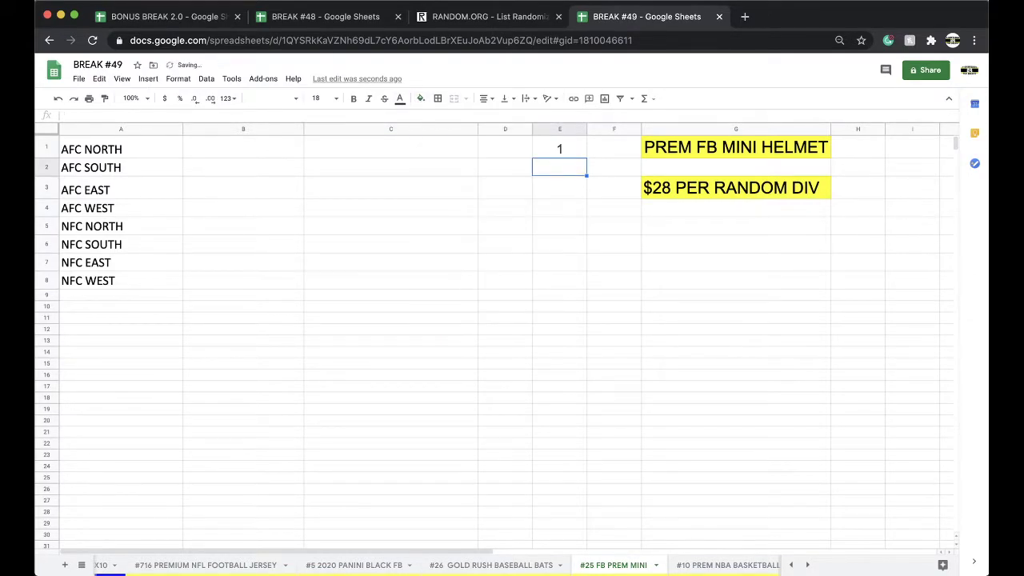
# Step: View the #716 PREMIUM NFL FOOTBALL JERSEY sheet and return to the BREAK #48 spreadsheet
pyautogui.click(238, 558)
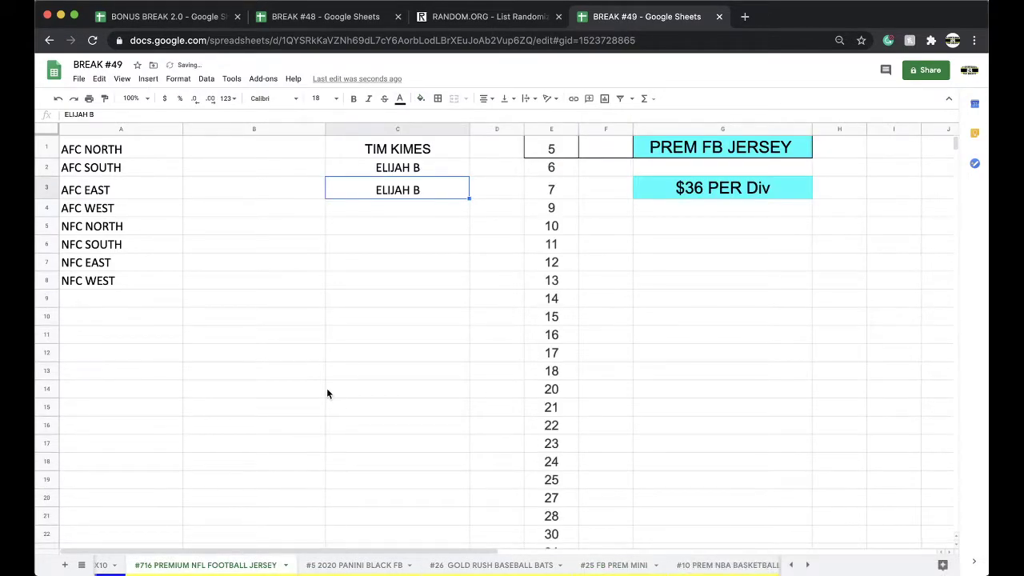
pyautogui.click(371, 19)
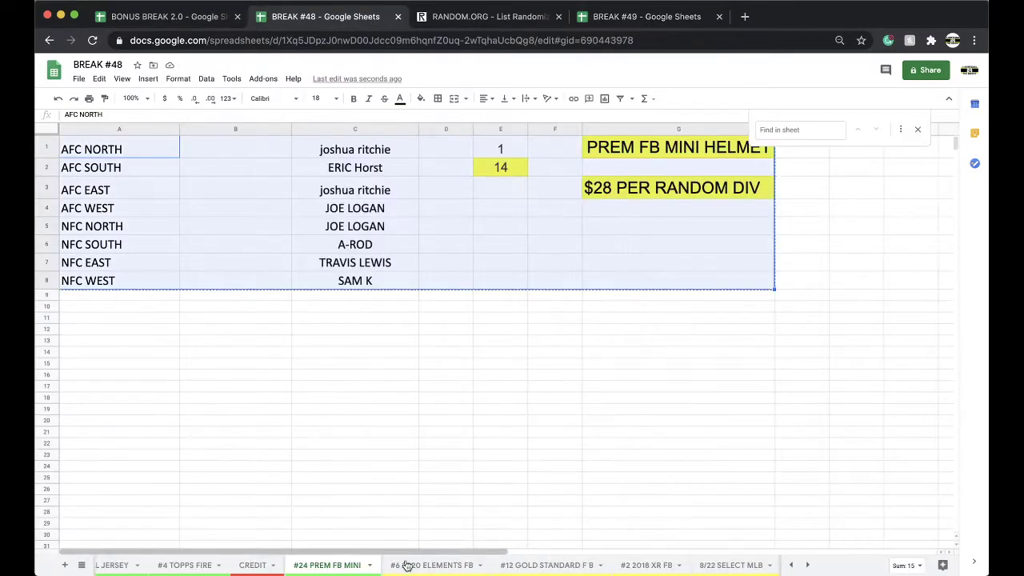
pyautogui.click(400, 442)
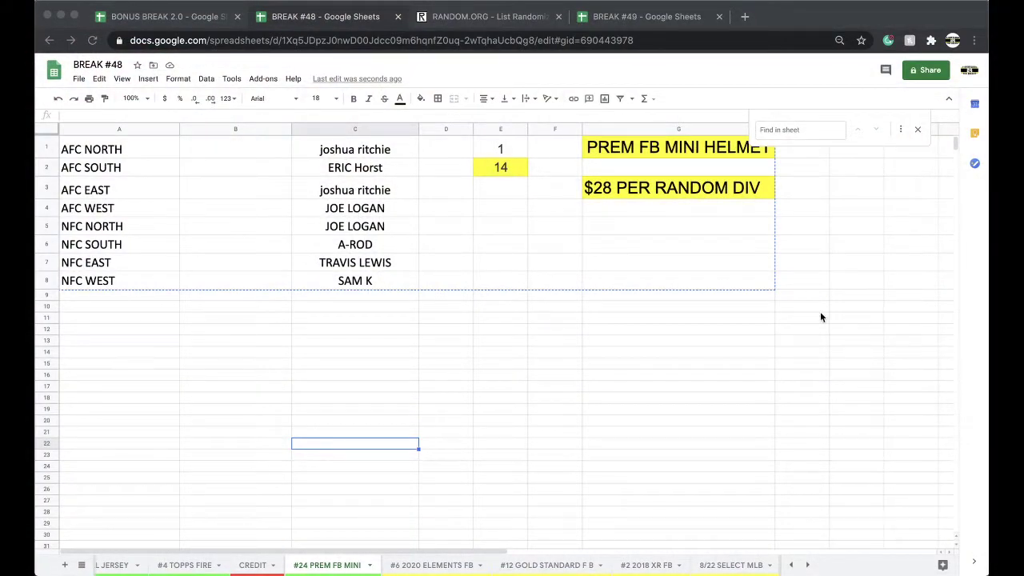
# Step: Copy the participant names from C1:C8 into the item list of a fresh RANDOM.ORG List Randomizer form
pyautogui.click(365, 152)
pyautogui.moveTo(365, 157); pyautogui.dragTo(364, 280)
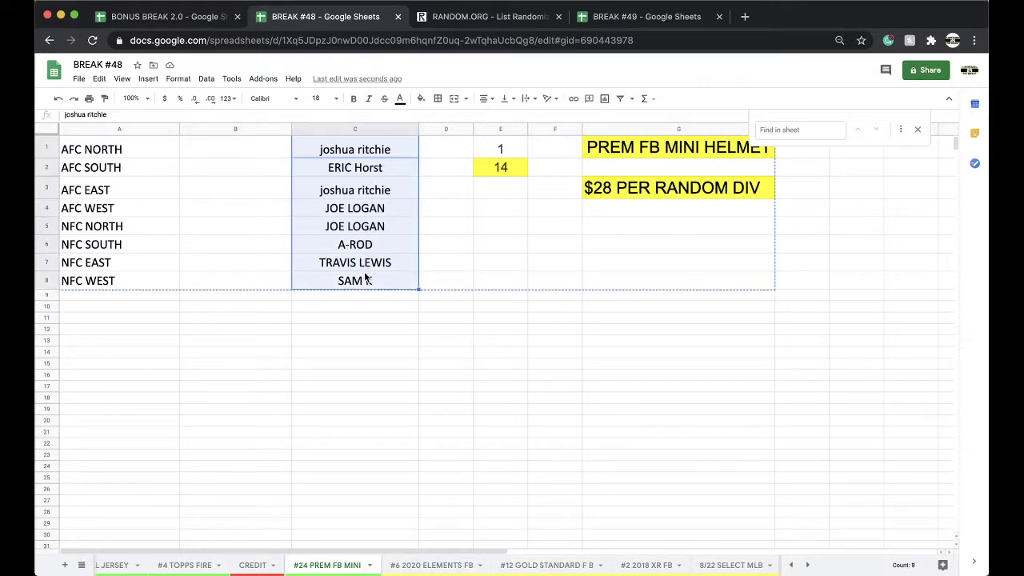
pyautogui.click(473, 17)
pyautogui.click(446, 40)
pyautogui.press('Return')
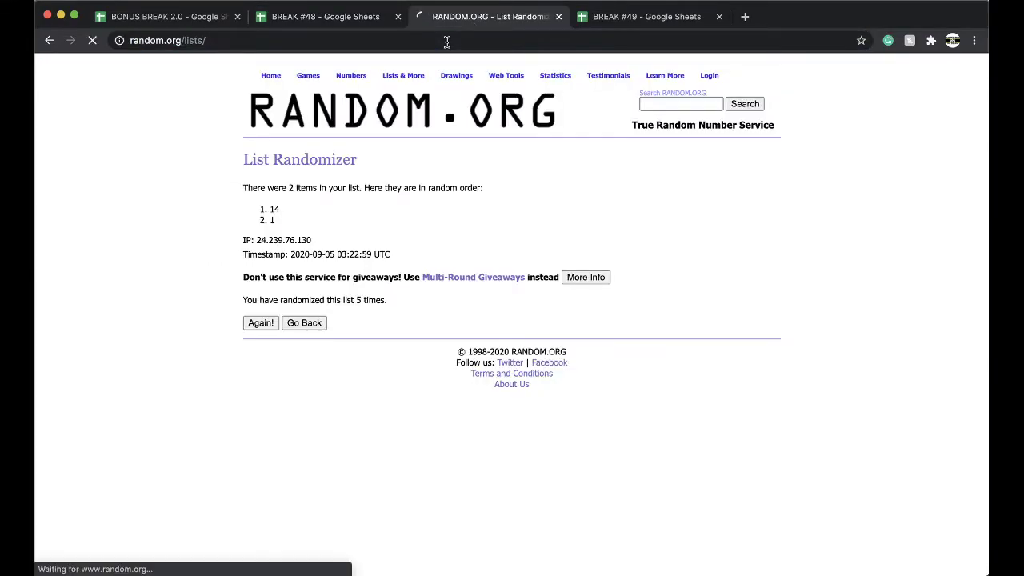
pyautogui.click(292, 297)
pyautogui.press('super+v')
# Step: Randomize the list of participant names five times
pyautogui.click(270, 470)
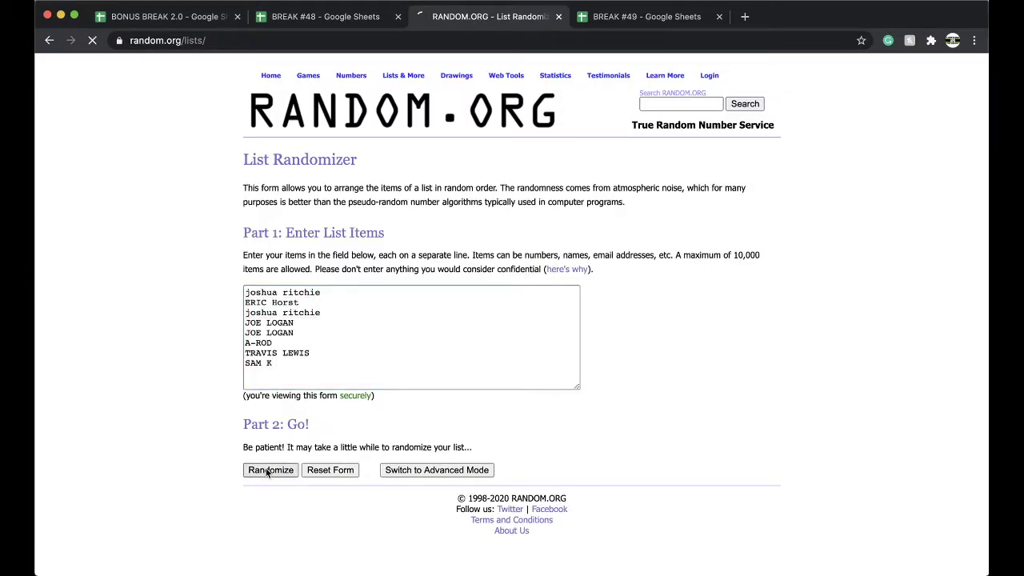
pyautogui.click(264, 366)
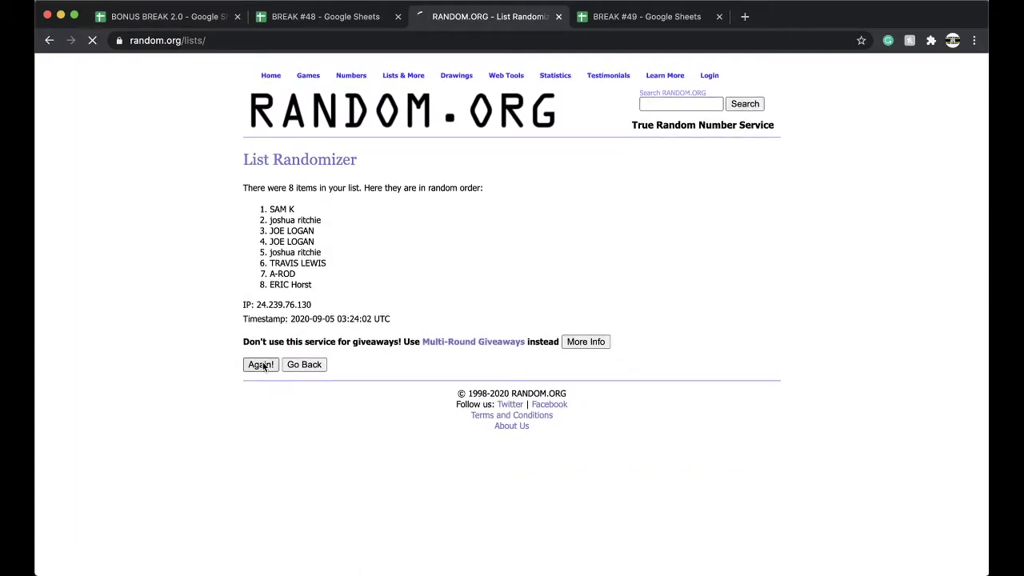
pyautogui.click(257, 390)
pyautogui.click(258, 390)
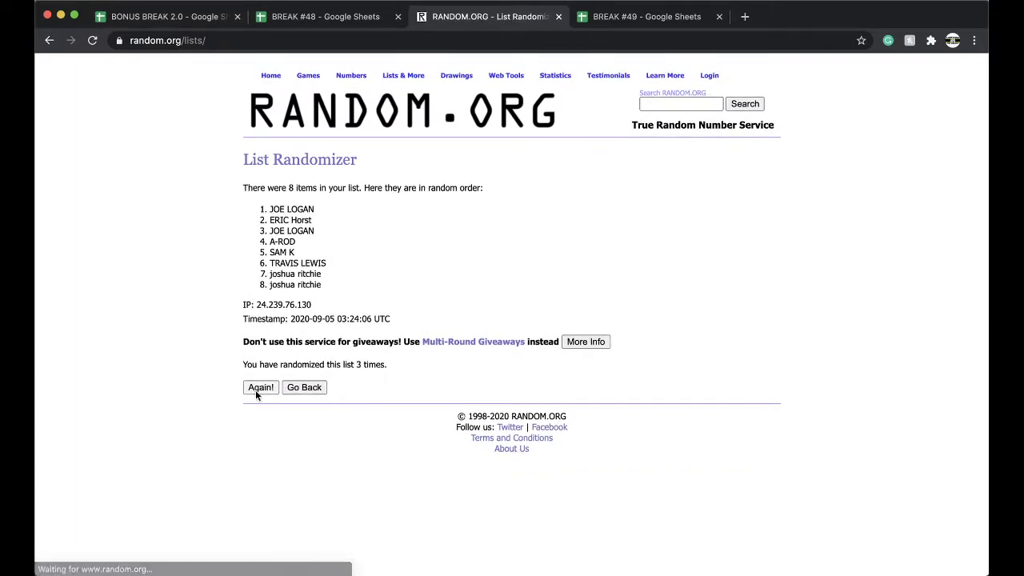
pyautogui.click(257, 391)
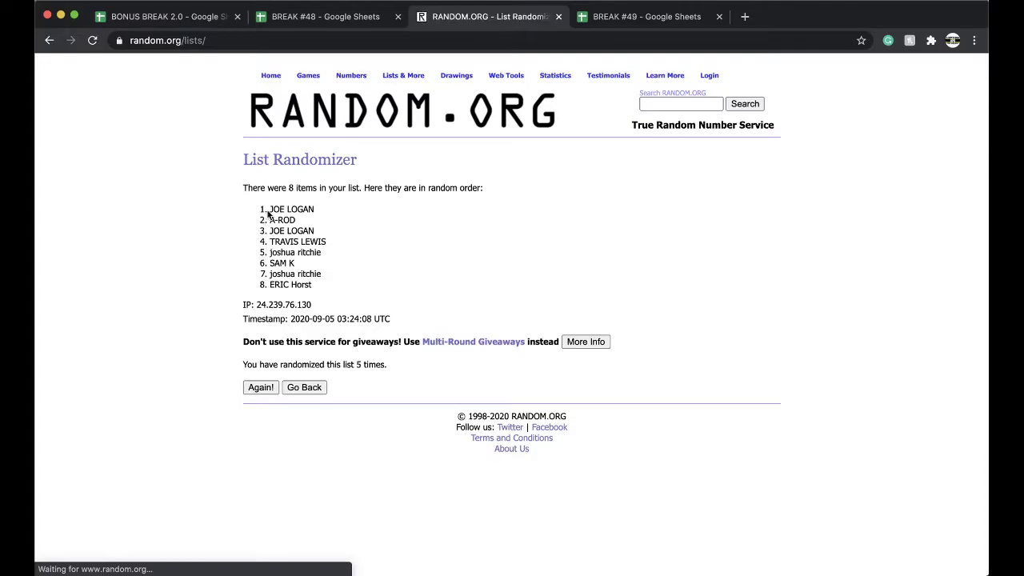
# Step: Copy the randomized names into B1:B8 of the BREAK #48 spreadsheet and set their font size to 18
pyautogui.moveTo(267, 207); pyautogui.dragTo(344, 287)
pyautogui.hotkey('ctrl', 'c')
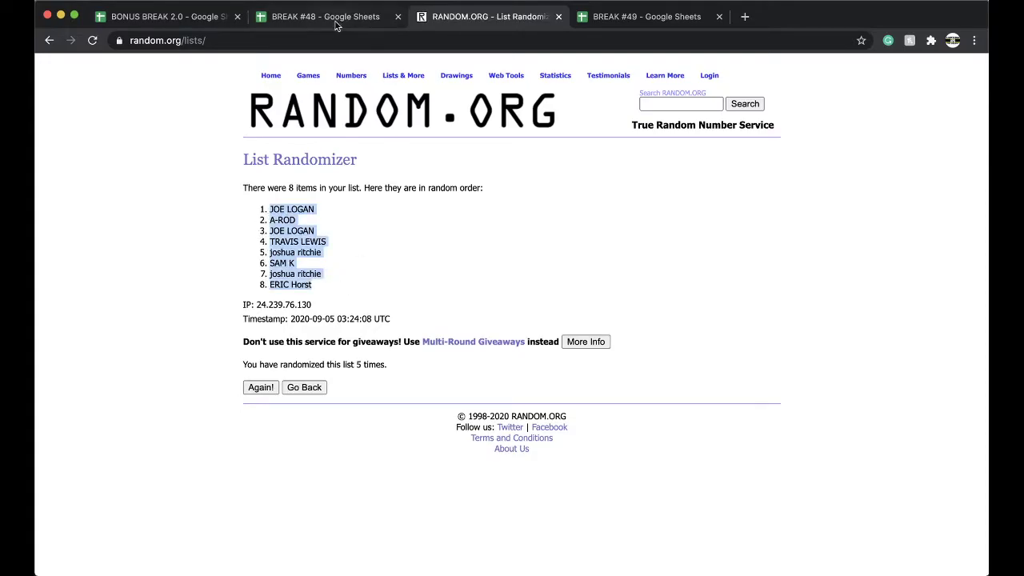
pyautogui.click(336, 18)
pyautogui.click(210, 146)
pyautogui.hotkey('ctrl', 'v')
pyautogui.click(314, 96)
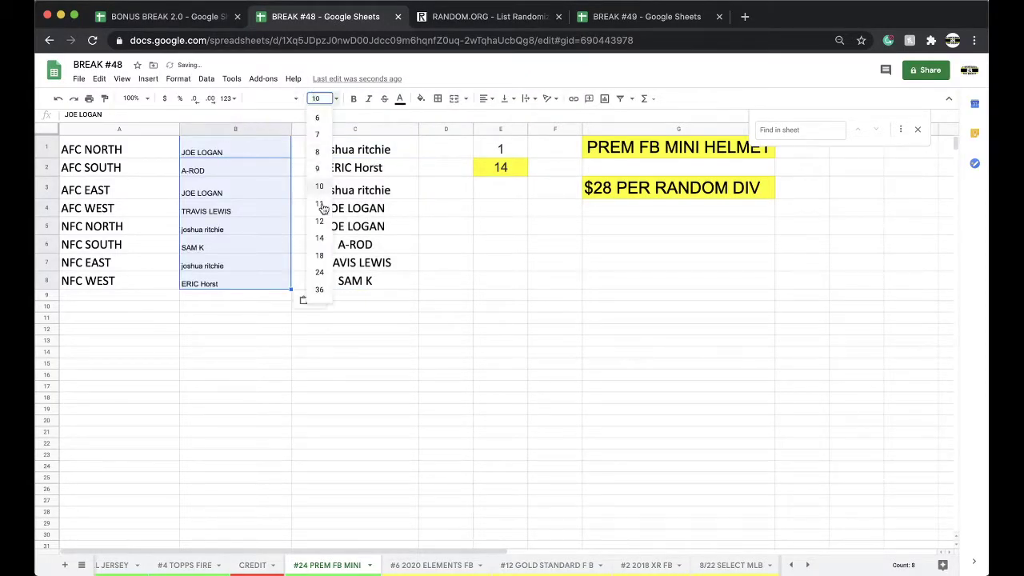
pyautogui.click(319, 261)
# Step: Go through column B to review which participant is assigned to each division
pyautogui.click(255, 228)
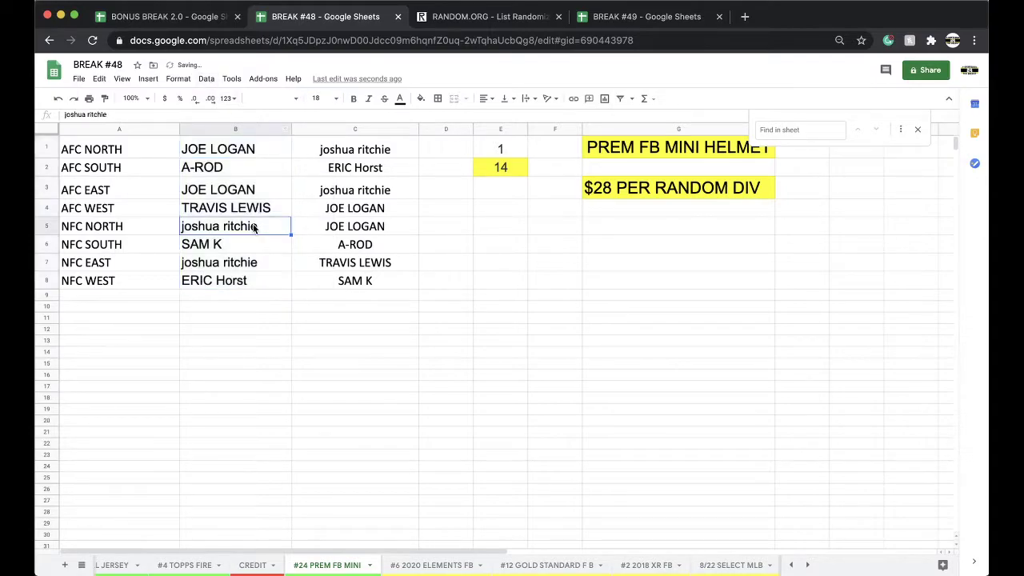
pyautogui.click(254, 172)
pyautogui.click(252, 187)
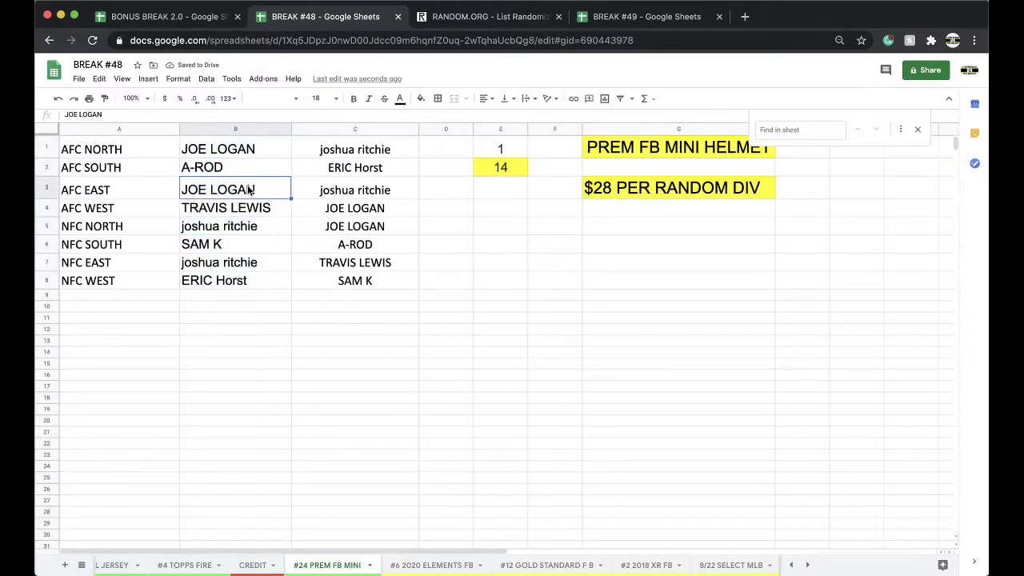
pyautogui.click(251, 207)
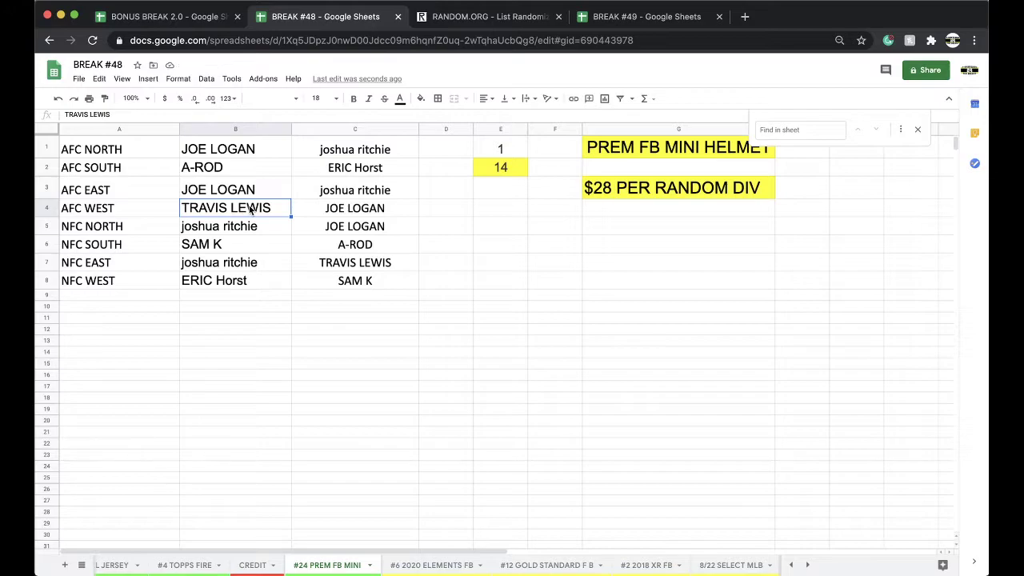
pyautogui.click(236, 234)
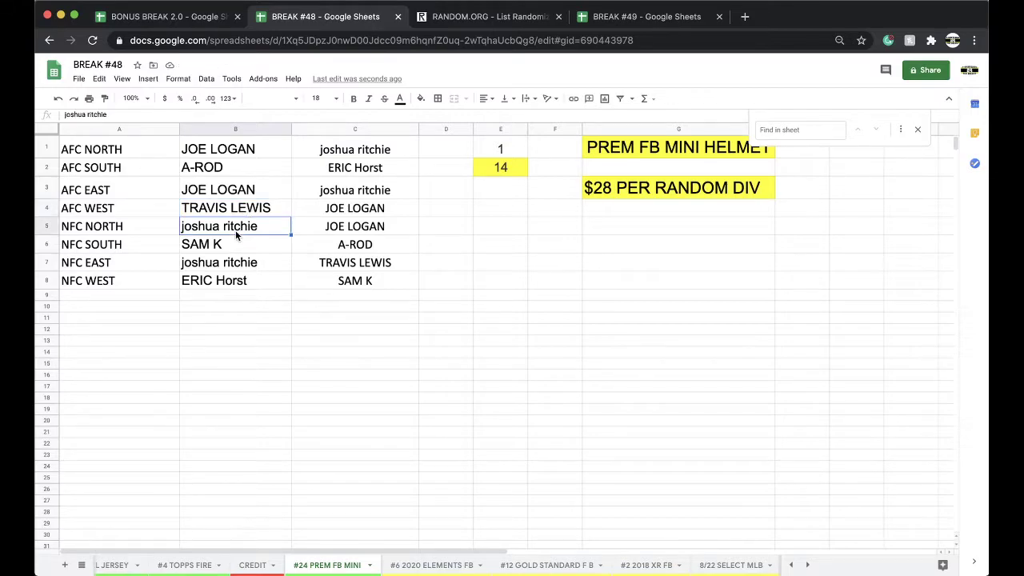
pyautogui.click(224, 269)
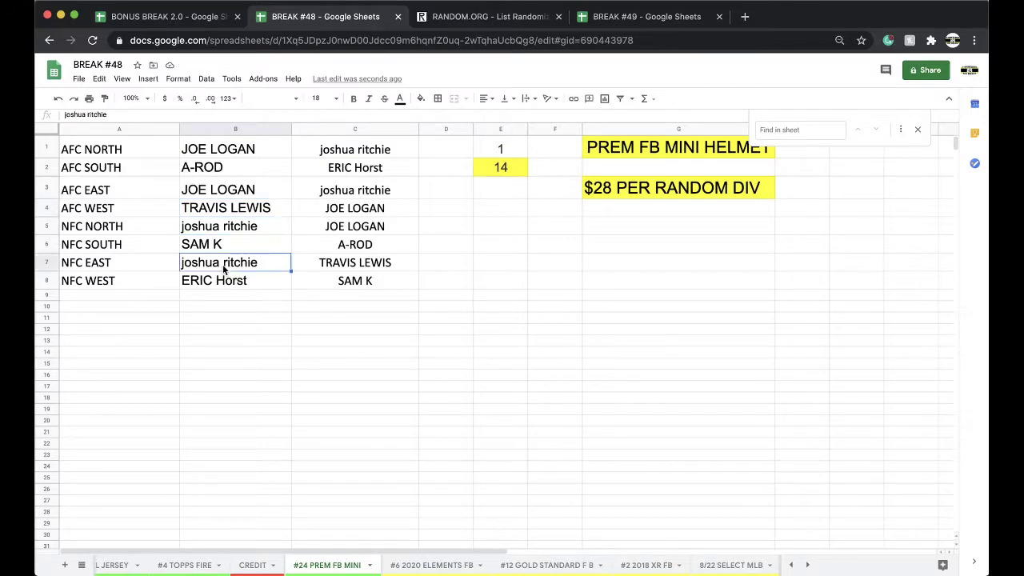